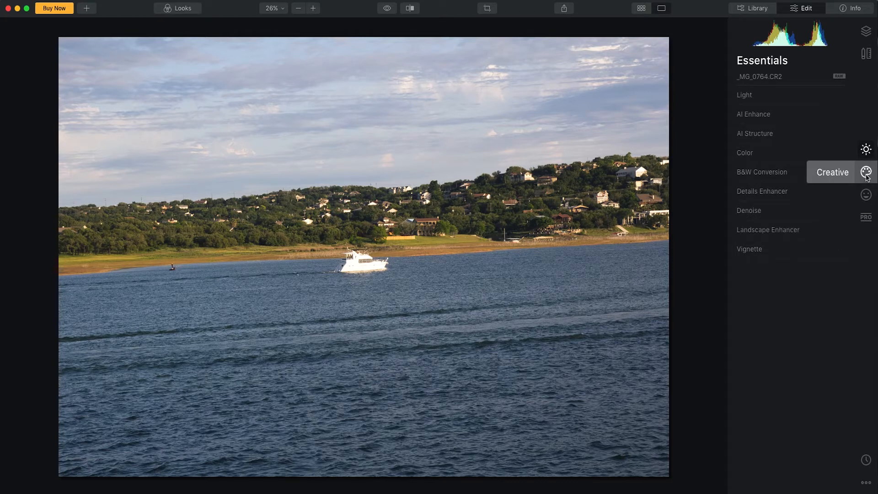
Replace the photo's sky with Dramatic Sky 1 using AI Sky Replacement and enable Flip Sky.
{"action": "left_click", "coordinate": [867, 176]}
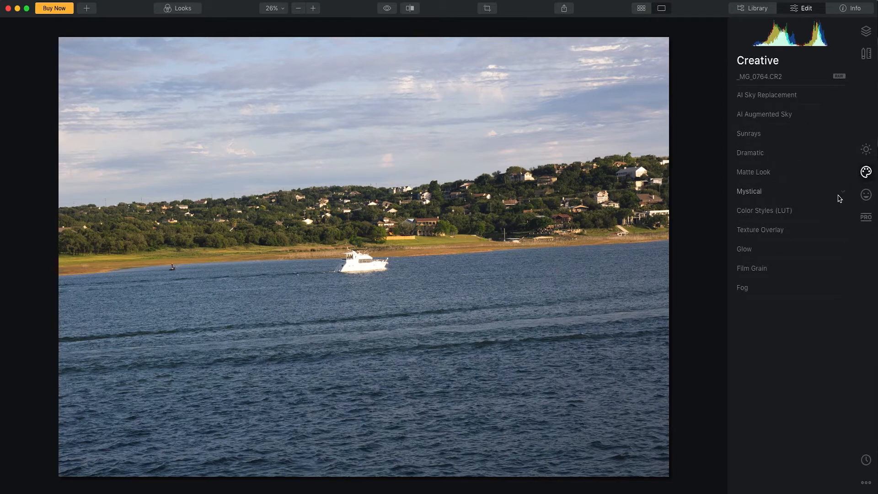
{"action": "left_click", "coordinate": [836, 100]}
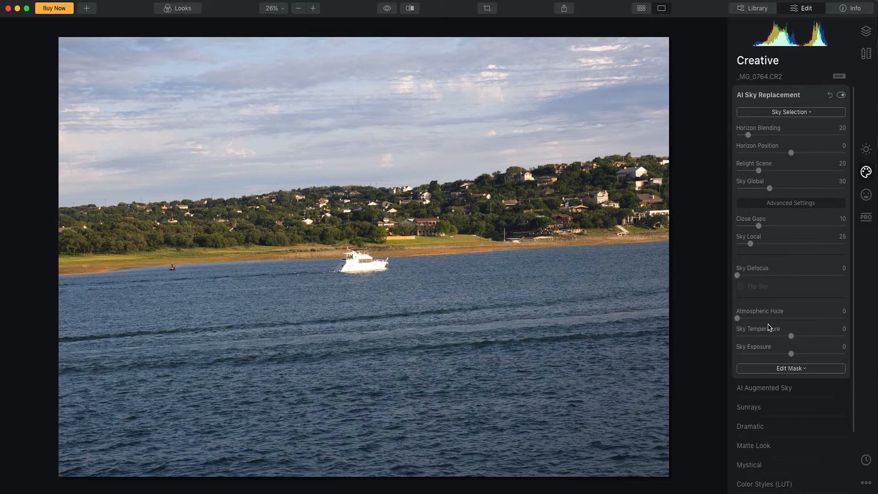
{"action": "left_click", "coordinate": [811, 114]}
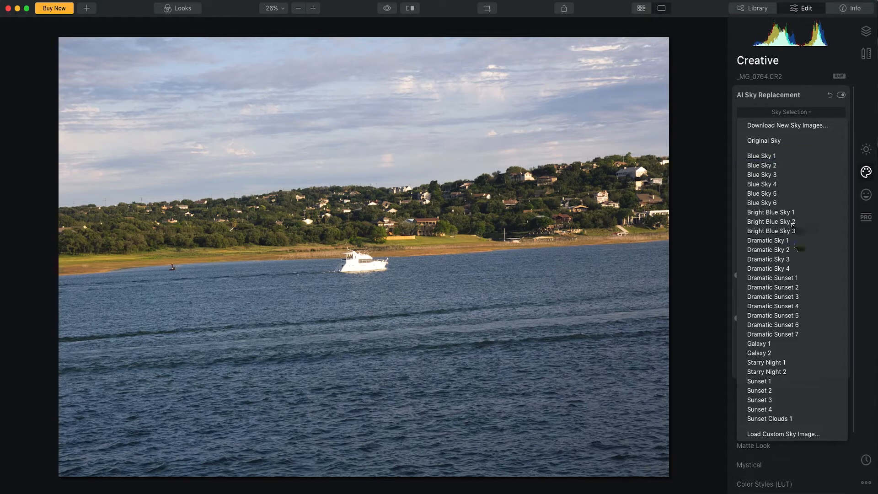
{"action": "left_click", "coordinate": [796, 241]}
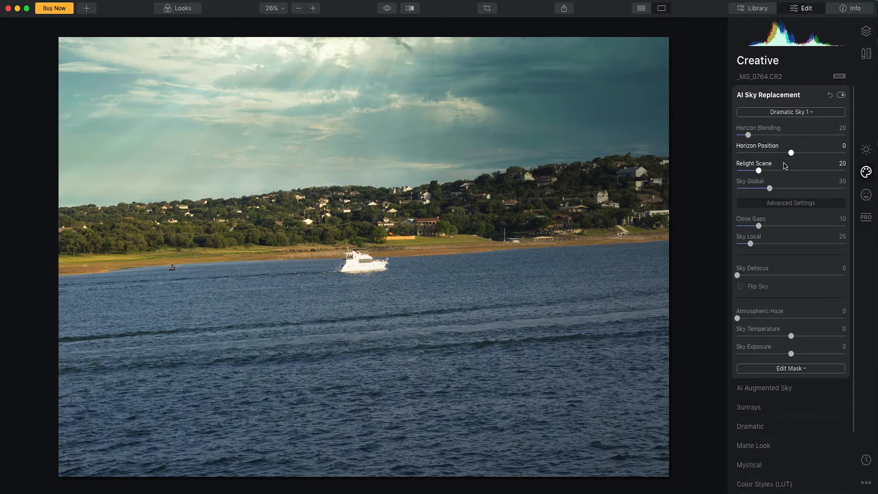
{"action": "left_click", "coordinate": [741, 287]}
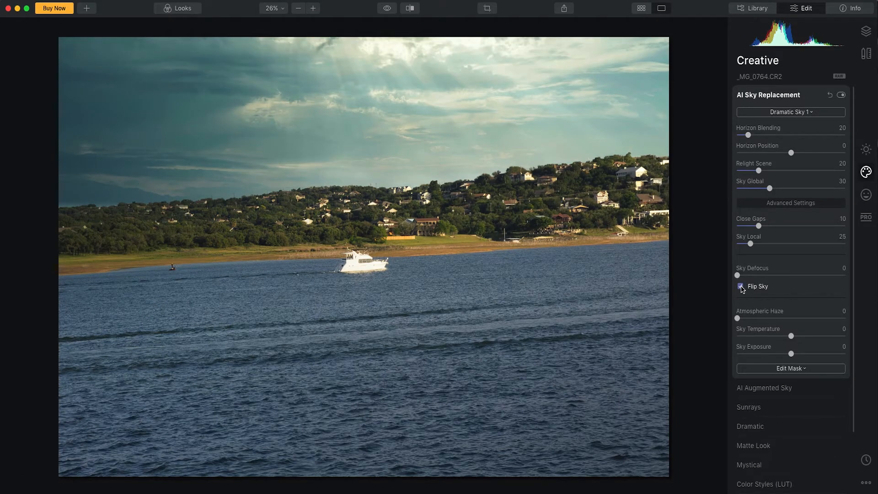
Try Dramatic Sky 2 as the replacement sky and inspect the treeline along the horizon at 100% zoom.
{"action": "left_click", "coordinate": [813, 113]}
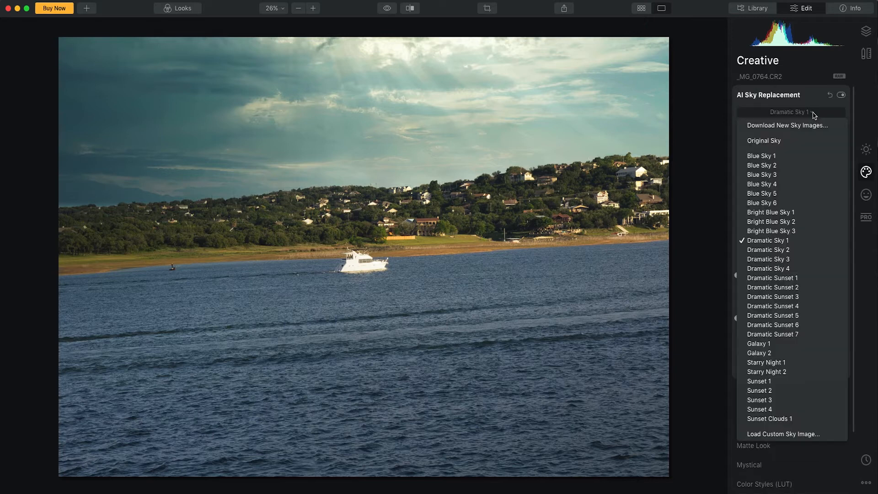
{"action": "left_click", "coordinate": [785, 251]}
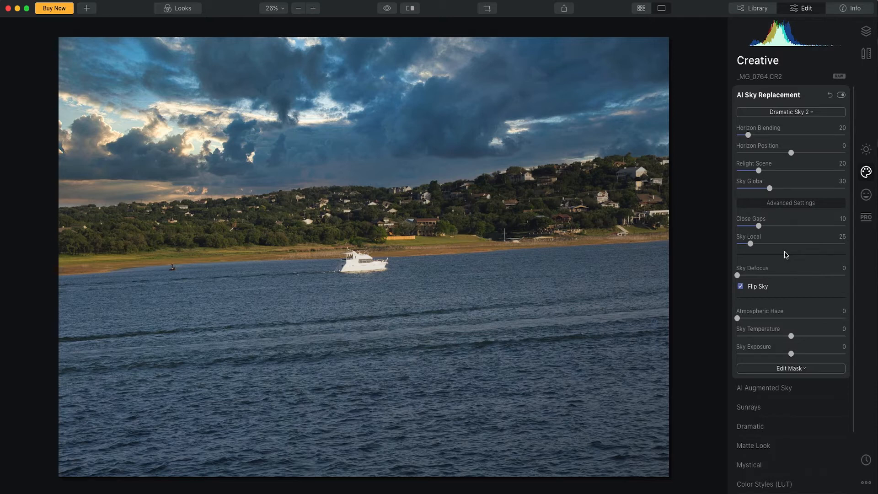
{"action": "left_click", "coordinate": [301, 204]}
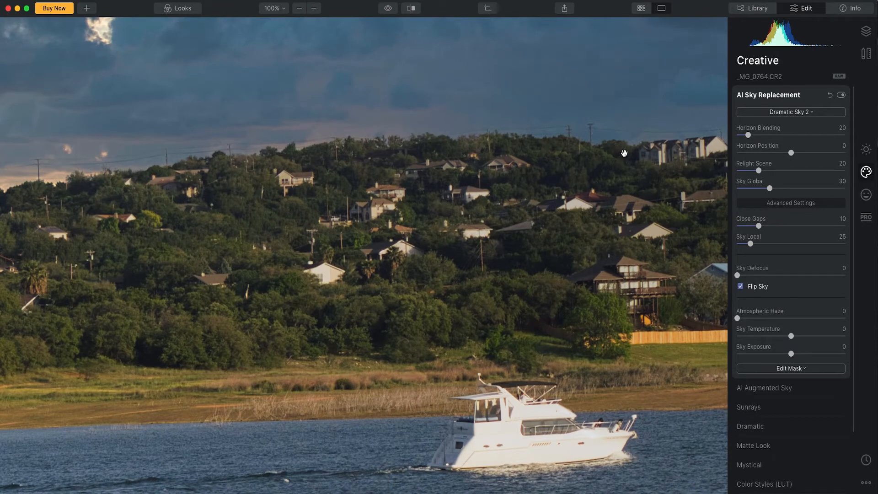
{"action": "left_click_drag", "start_coordinate": [233, 178], "coordinate": [575, 147]}
{"action": "left_click_drag", "start_coordinate": [77, 208], "coordinate": [352, 250]}
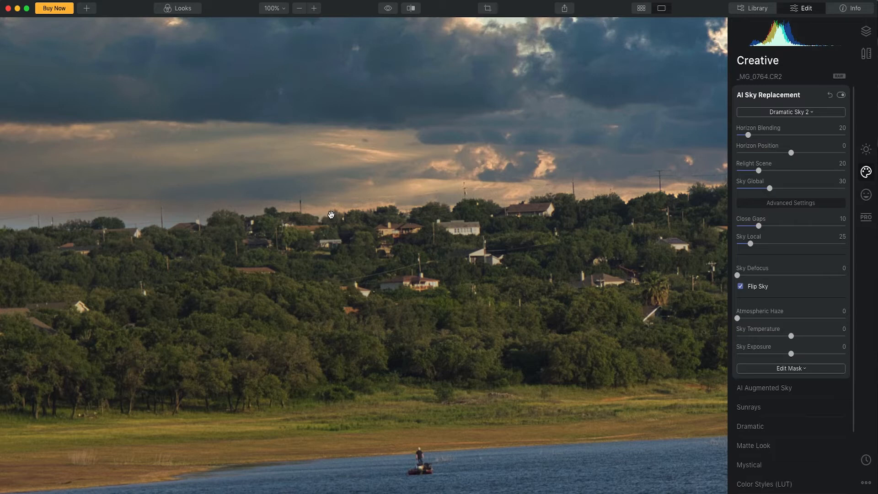
{"action": "key", "text": "super+0"}
Try Dramatic Sky 3 and Dramatic Sky 4 as replacement skies.
{"action": "left_click", "coordinate": [800, 113]}
{"action": "left_click", "coordinate": [784, 257]}
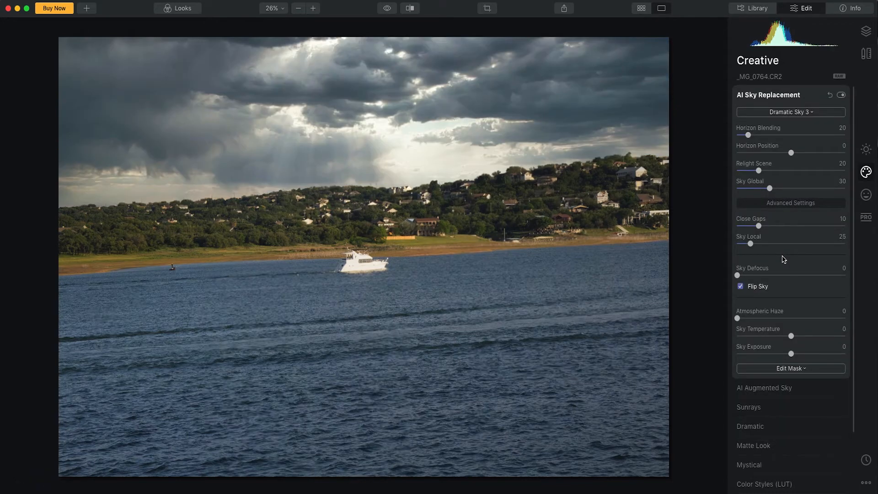
{"action": "left_click", "coordinate": [798, 113]}
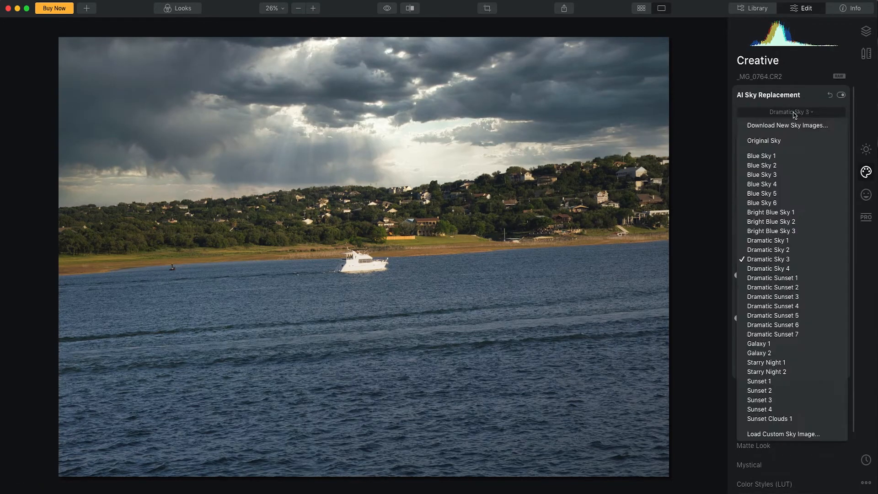
{"action": "left_click", "coordinate": [773, 269]}
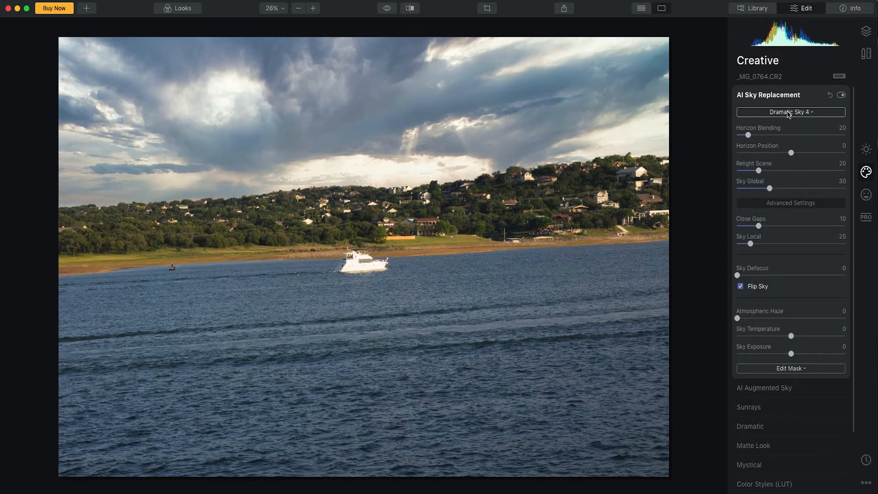
Try the replacement skies Dramatic Sunset 1, Dramatic Sunset 2 and Dramatic Sunset 3.
{"action": "left_click", "coordinate": [788, 114]}
{"action": "left_click", "coordinate": [782, 285]}
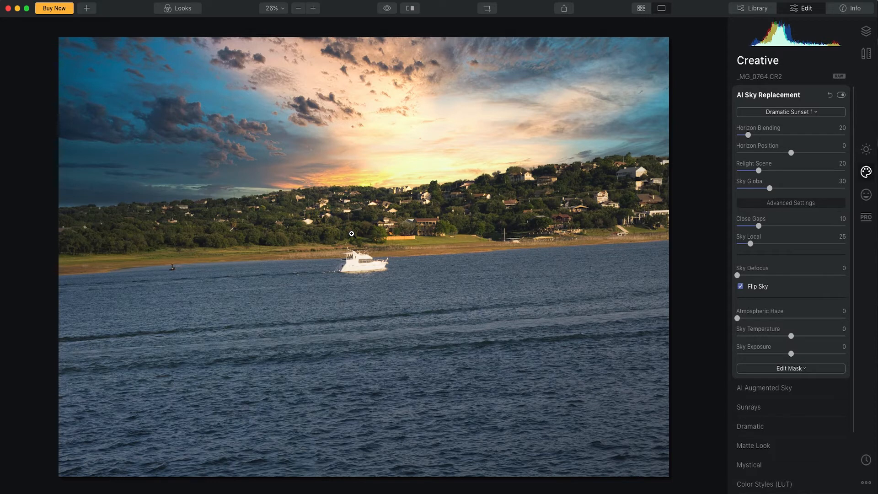
{"action": "left_click", "coordinate": [802, 113]}
{"action": "left_click", "coordinate": [801, 287]}
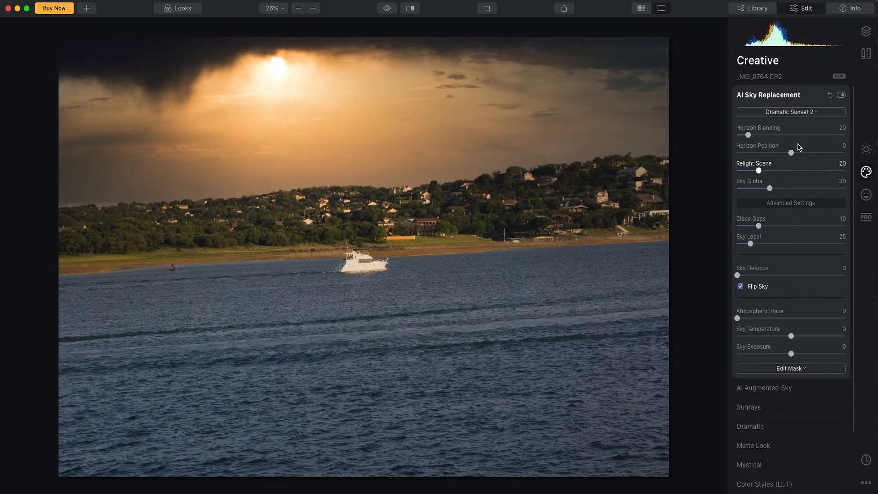
{"action": "left_click", "coordinate": [797, 113]}
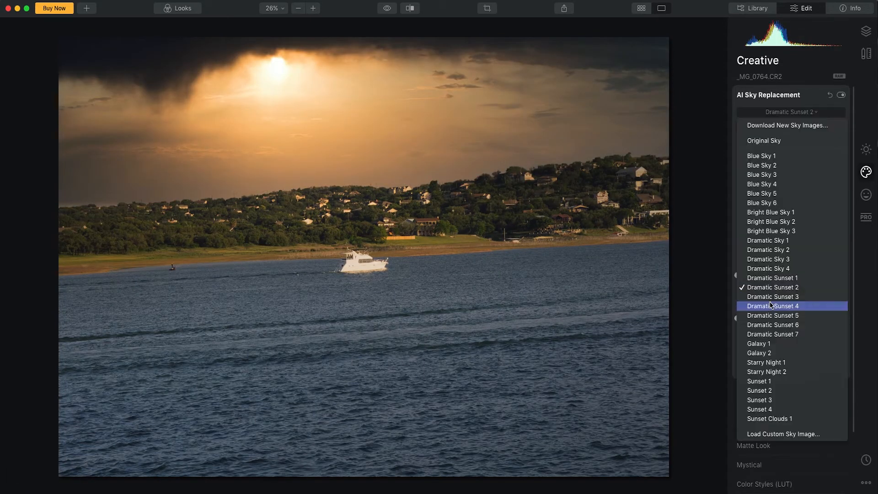
{"action": "left_click", "coordinate": [770, 304]}
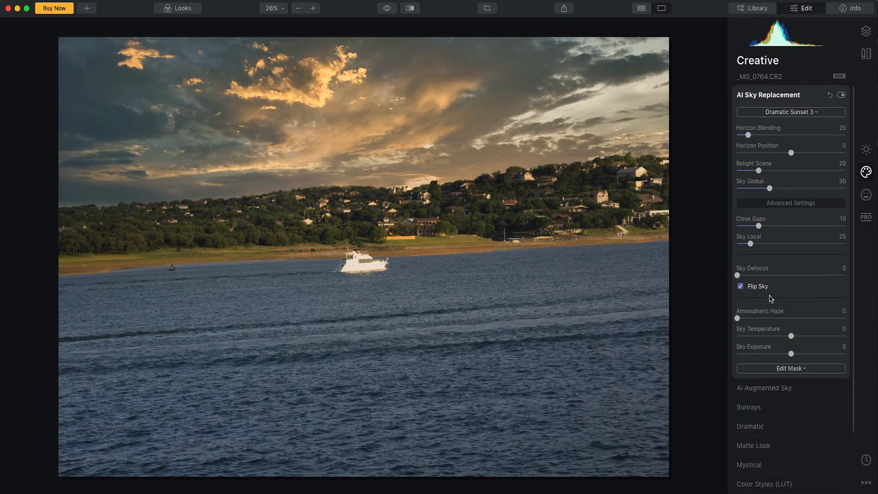
Apply Dramatic Sunset 4 as the replacement sky and inspect its blend with the hillside at 100% zoom.
{"action": "left_click", "coordinate": [789, 113]}
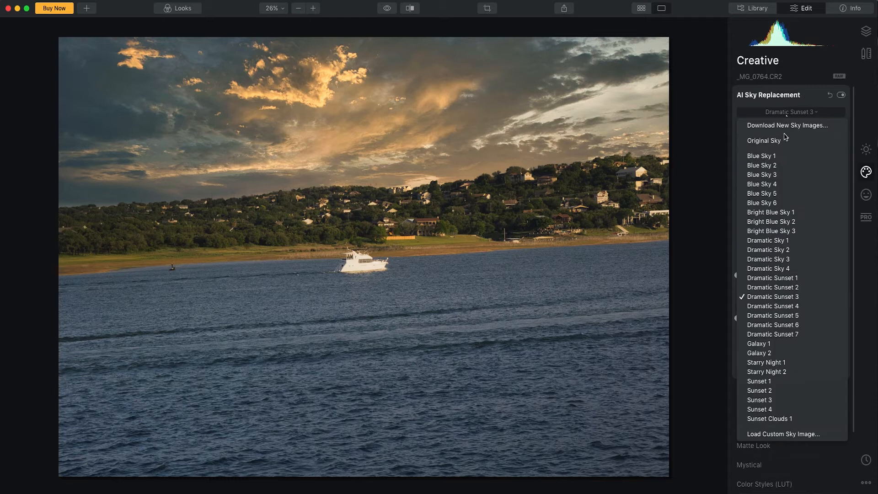
{"action": "left_click", "coordinate": [763, 307]}
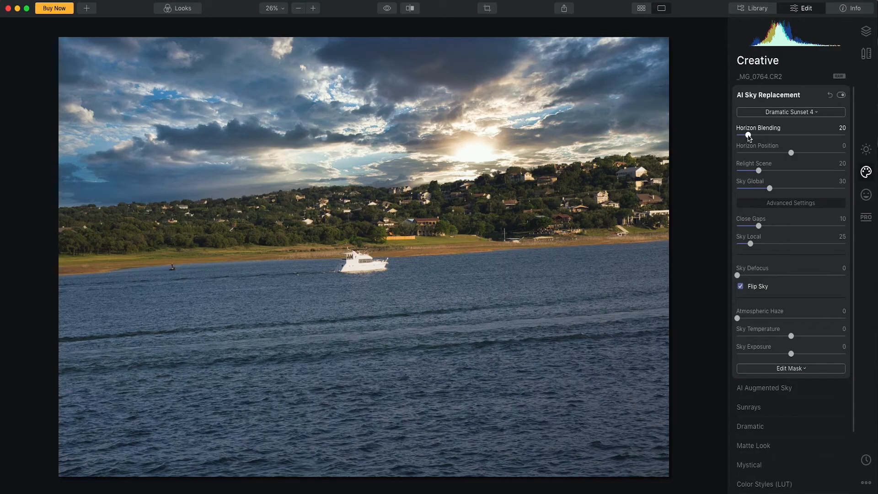
{"action": "left_click", "coordinate": [277, 209]}
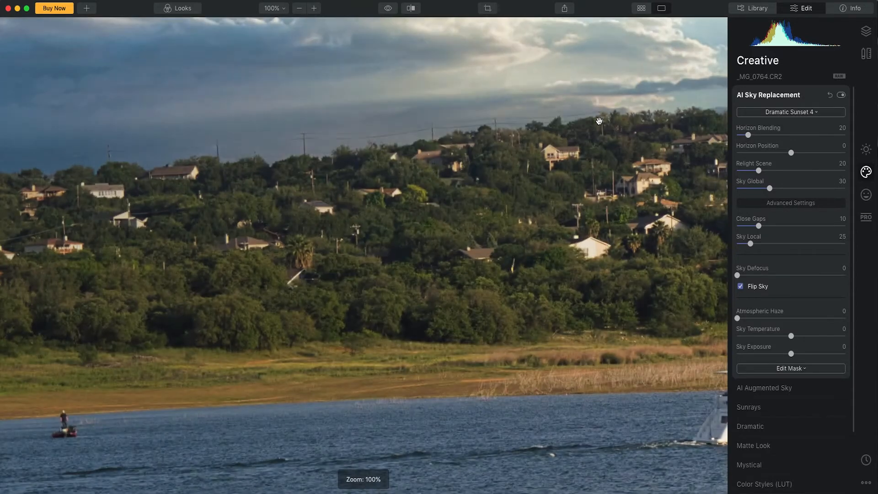
{"action": "left_click", "coordinate": [126, 178]}
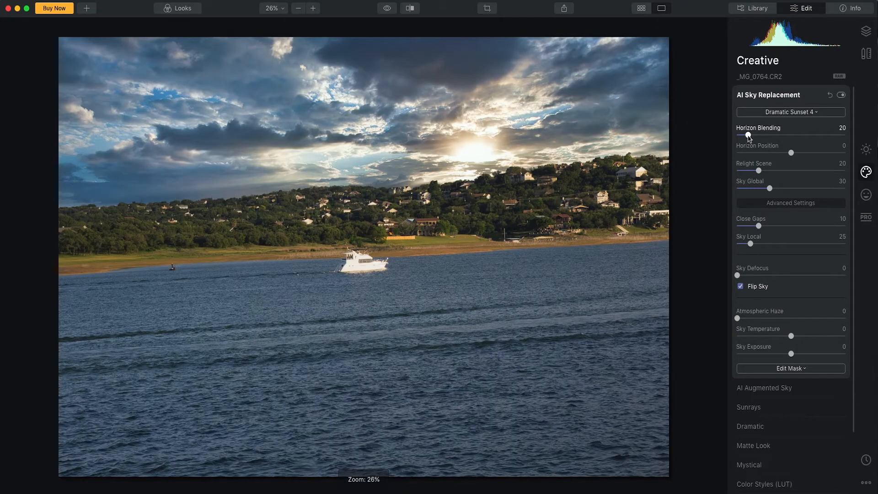
Set the replacement sky's Horizon Blending to 23, try Horizon Position at 19 and return it to 0.
{"action": "left_click_drag", "start_coordinate": [748, 136], "coordinate": [804, 156]}
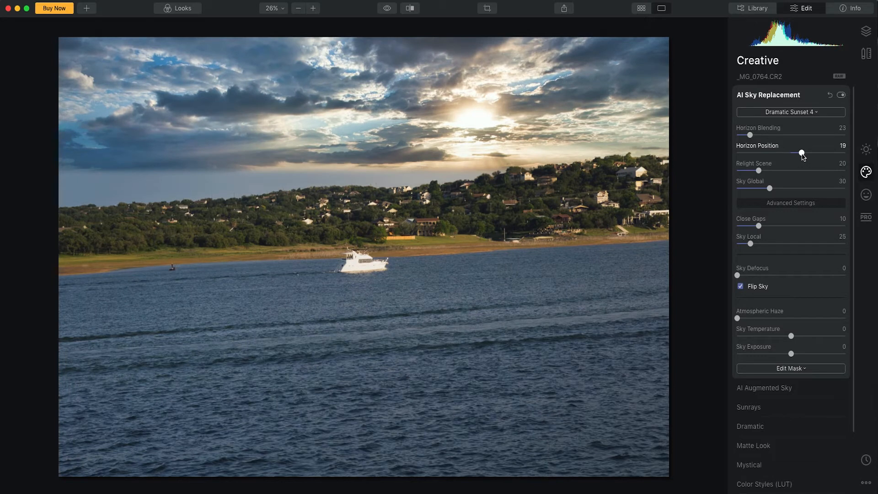
{"action": "left_click_drag", "start_coordinate": [802, 155], "coordinate": [792, 155]}
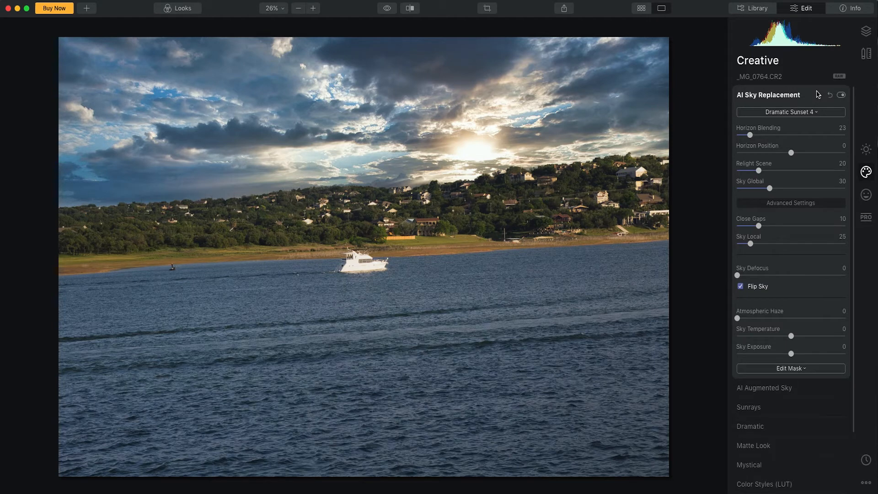
{"action": "left_click", "coordinate": [815, 96]}
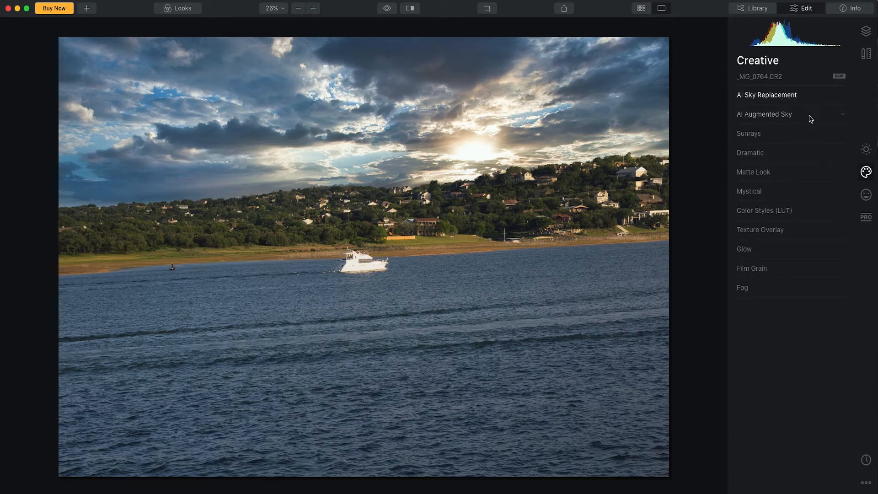
Try adding the AI Augmented Sky objects Birds 2, Balloon 1, Eagle 1 and Moon 1 to the sky.
{"action": "left_click", "coordinate": [813, 119]}
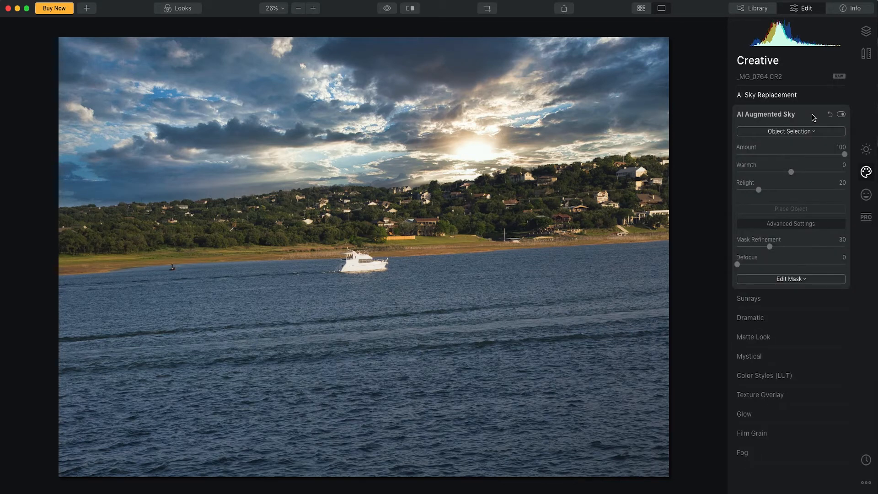
{"action": "left_click", "coordinate": [815, 133]}
{"action": "left_click", "coordinate": [809, 174]}
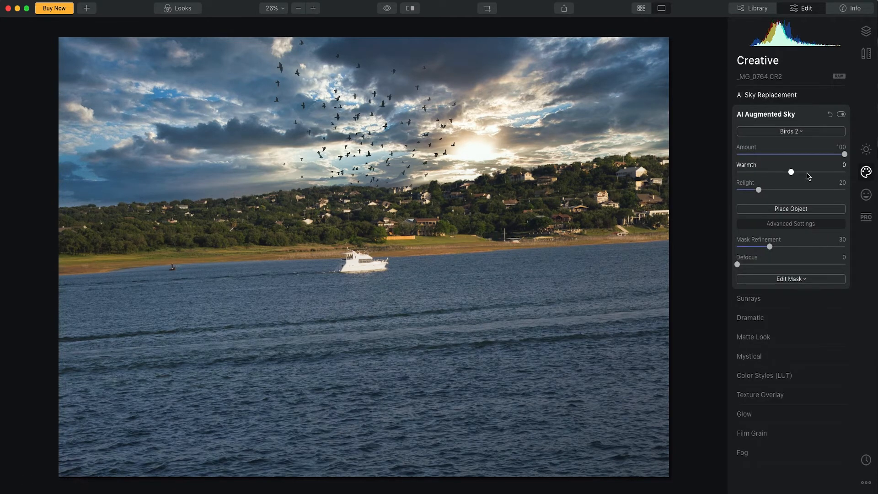
{"action": "left_click", "coordinate": [803, 133]}
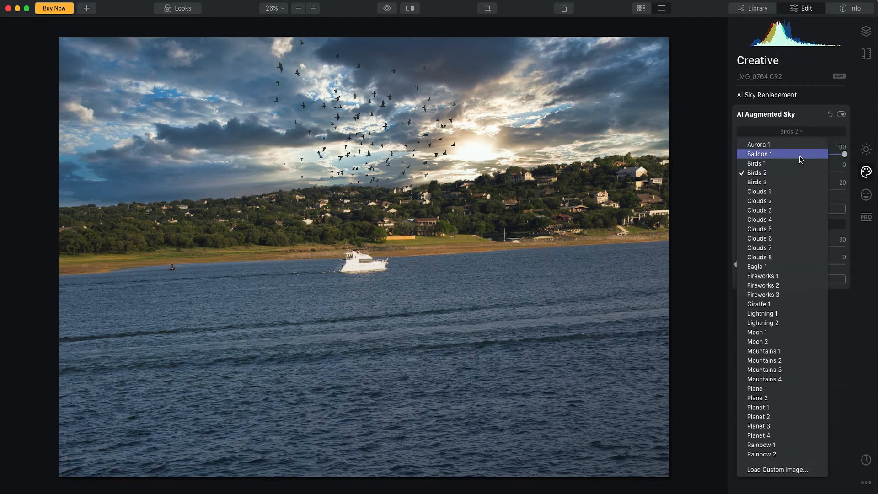
{"action": "left_click", "coordinate": [801, 156]}
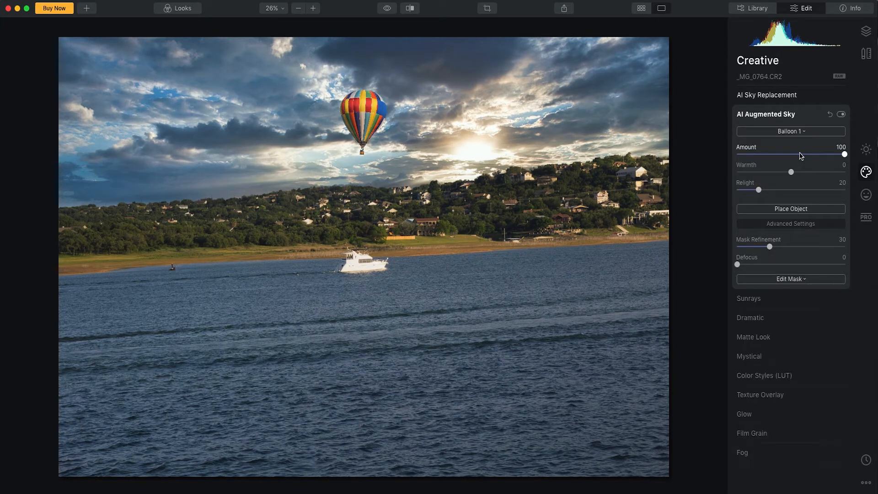
{"action": "left_click", "coordinate": [797, 133]}
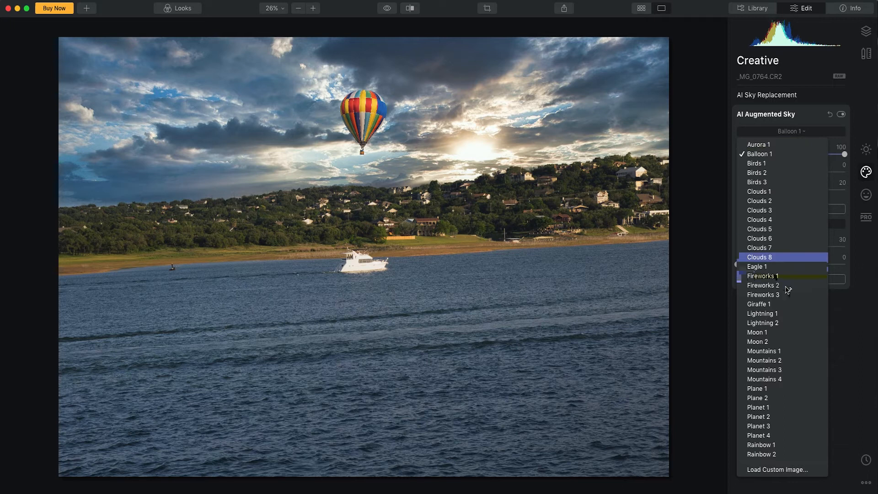
{"action": "left_click", "coordinate": [789, 267]}
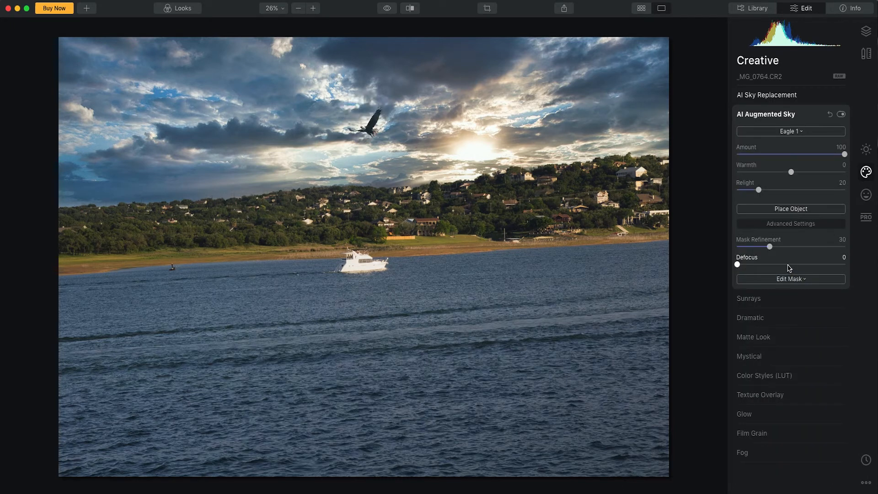
{"action": "left_click", "coordinate": [801, 131]}
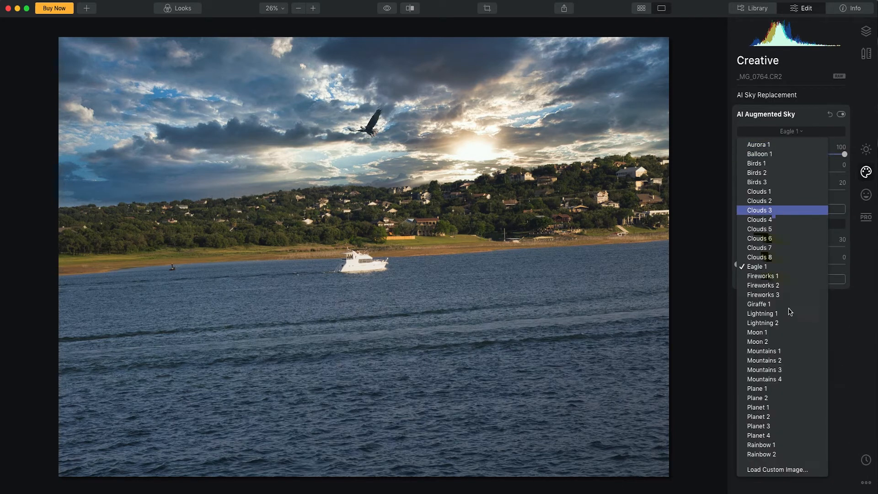
{"action": "left_click", "coordinate": [785, 333]}
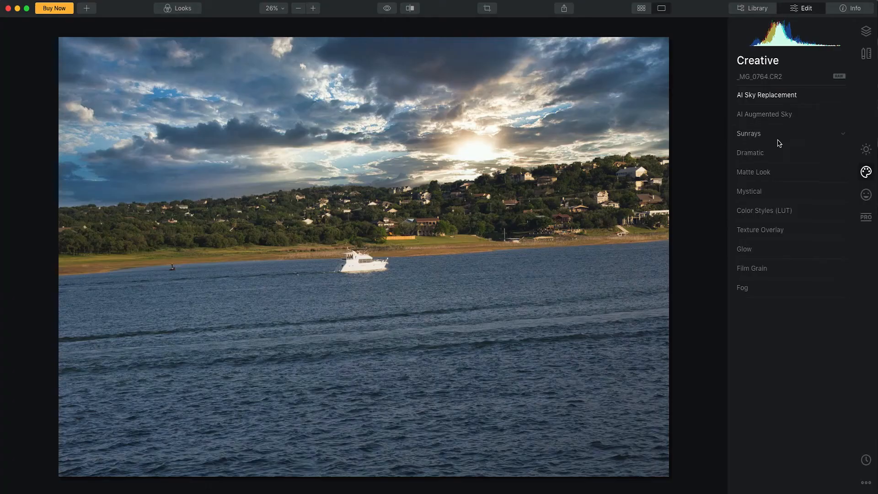
Place the Sunrays sun center over the bright sun just above the hillside.
{"action": "left_click", "coordinate": [777, 139]}
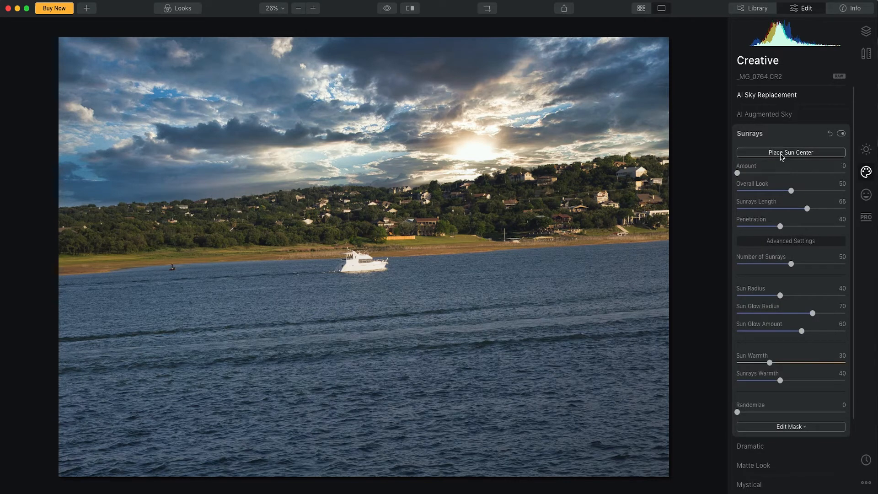
{"action": "left_click", "coordinate": [782, 153]}
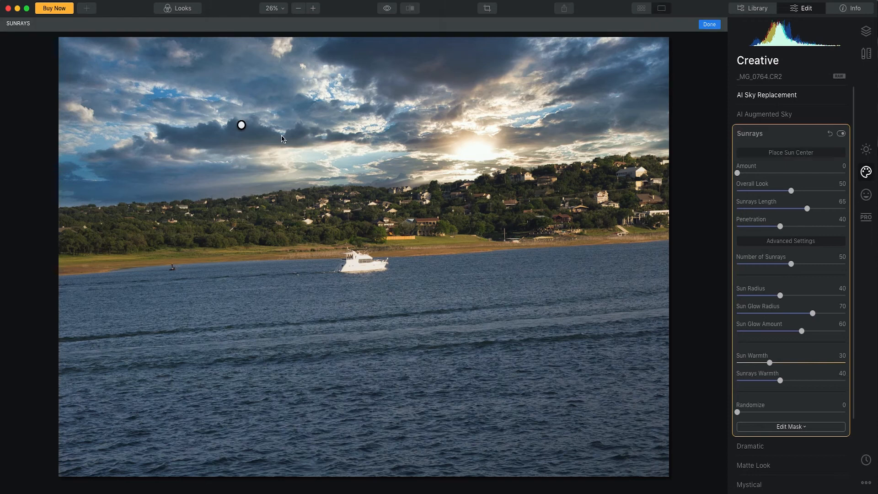
{"action": "left_click", "coordinate": [484, 151]}
Set the Sunrays Amount to 1, Overall Look to 31, Sunrays Length to 32 and Penetration to 31.
{"action": "left_click_drag", "start_coordinate": [737, 173], "coordinate": [741, 173]}
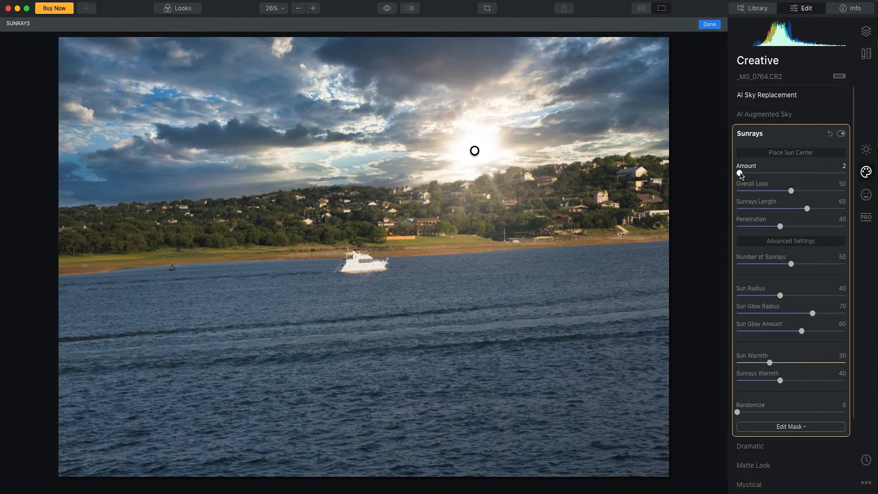
{"action": "left_click_drag", "start_coordinate": [742, 175], "coordinate": [741, 176]}
{"action": "left_click_drag", "start_coordinate": [791, 191], "coordinate": [772, 227]}
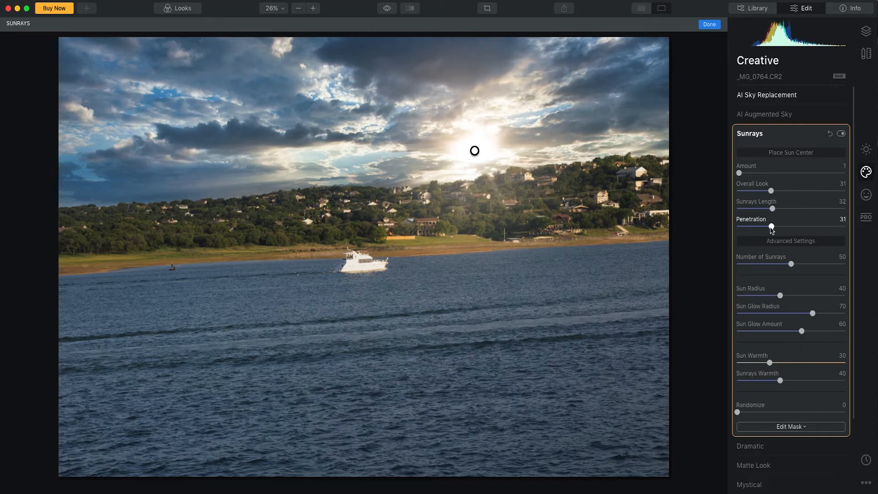
Fine-tune Sunrays with Sun Warmth 45, Sunrays Warmth 42, Sun Glow Amount 63, Number of Sunrays 40 and Sunrays Length 24.
{"action": "left_click_drag", "start_coordinate": [770, 363], "coordinate": [785, 364]}
{"action": "left_click_drag", "start_coordinate": [781, 381], "coordinate": [783, 380]}
{"action": "left_click_drag", "start_coordinate": [802, 331], "coordinate": [805, 332]}
{"action": "left_click_drag", "start_coordinate": [791, 264], "coordinate": [781, 264]}
{"action": "mouse_move", "coordinate": [773, 209]}
{"action": "left_mouse_down"}
{"action": "mouse_move", "coordinate": [814, 211]}
{"action": "mouse_move", "coordinate": [764, 209]}
{"action": "left_mouse_up"}
{"action": "left_click_drag", "start_coordinate": [785, 363], "coordinate": [786, 364]}
{"action": "left_click", "coordinate": [792, 134]}
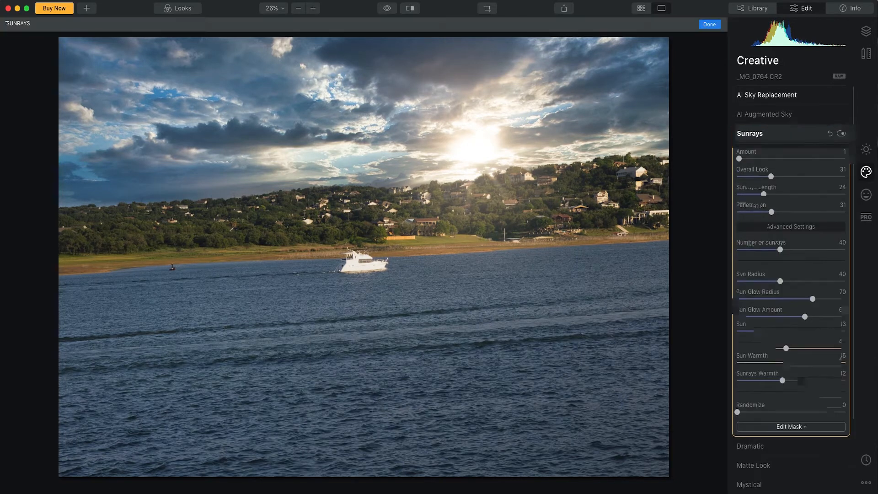